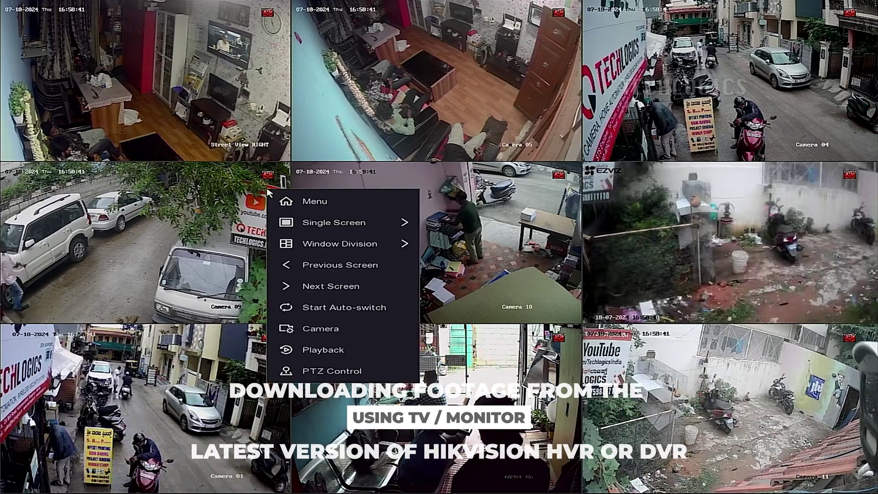
Unlock the HVR with the admin pattern and show Camera 04 [A4] full screen
{"action": "left_click", "coordinate": [350, 205]}
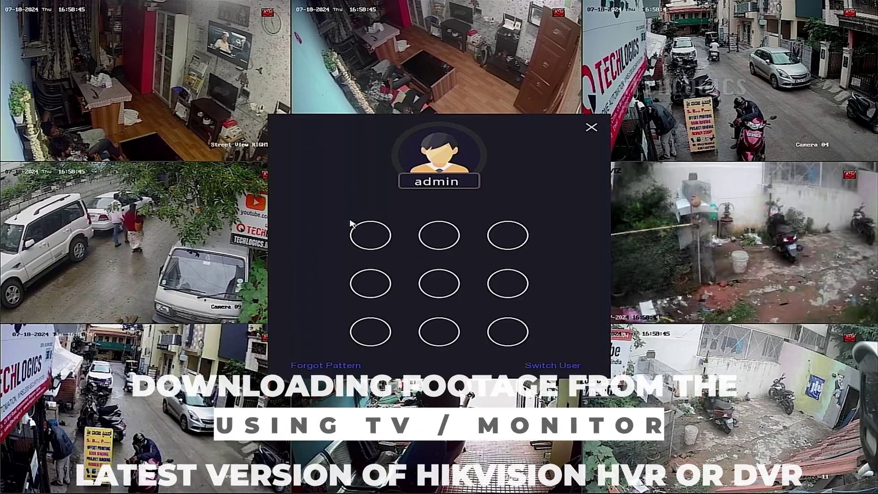
{"action": "mouse_move", "coordinate": [361, 233]}
{"action": "left_mouse_down"}
{"action": "mouse_move", "coordinate": [371, 333]}
{"action": "mouse_move", "coordinate": [551, 336]}
{"action": "mouse_move", "coordinate": [515, 333]}
{"action": "left_mouse_up"}
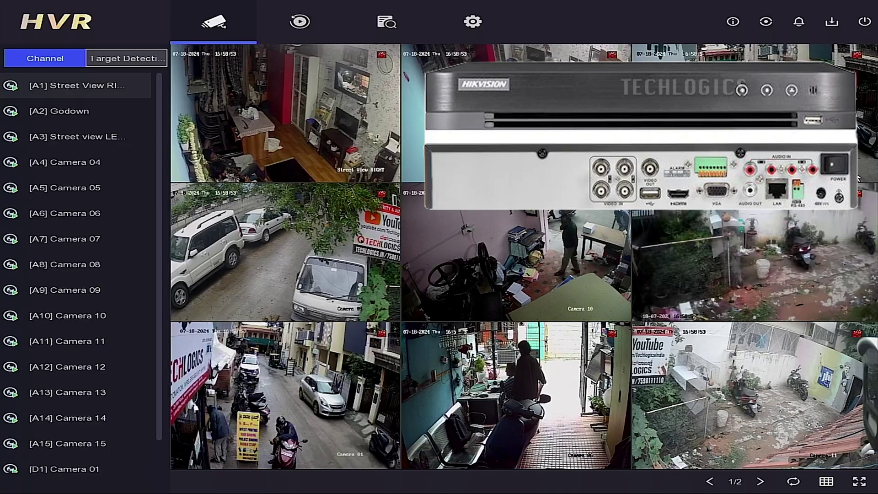
{"action": "double_click", "coordinate": [375, 333]}
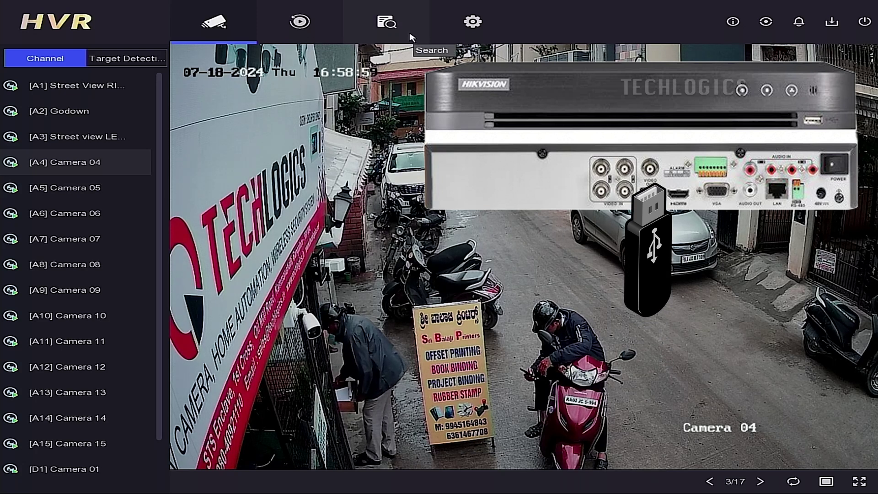
Set the recorded video search date range to 17-07-2024, 00:00:00–23:59:59
{"action": "left_click", "coordinate": [386, 23]}
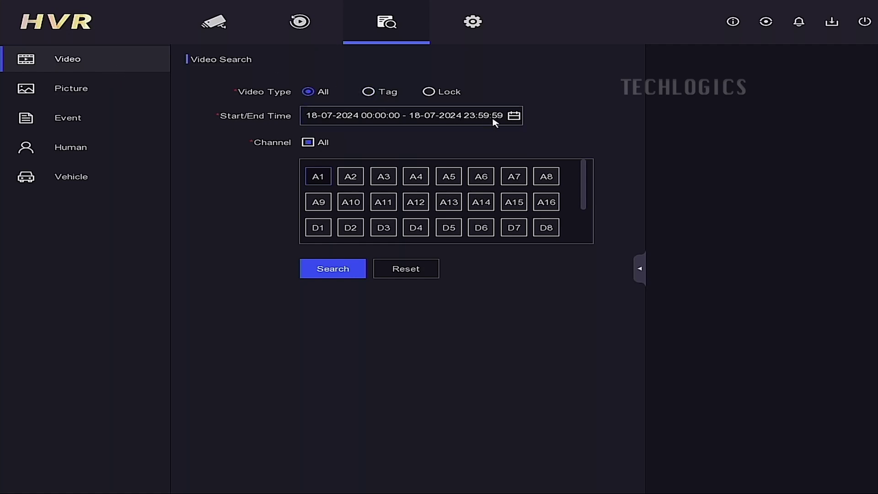
{"action": "left_click", "coordinate": [512, 118]}
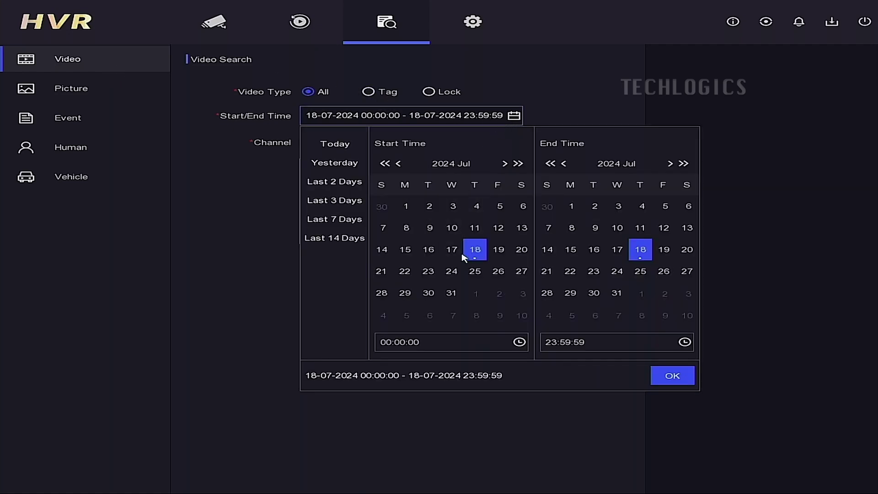
{"action": "left_click", "coordinate": [443, 255]}
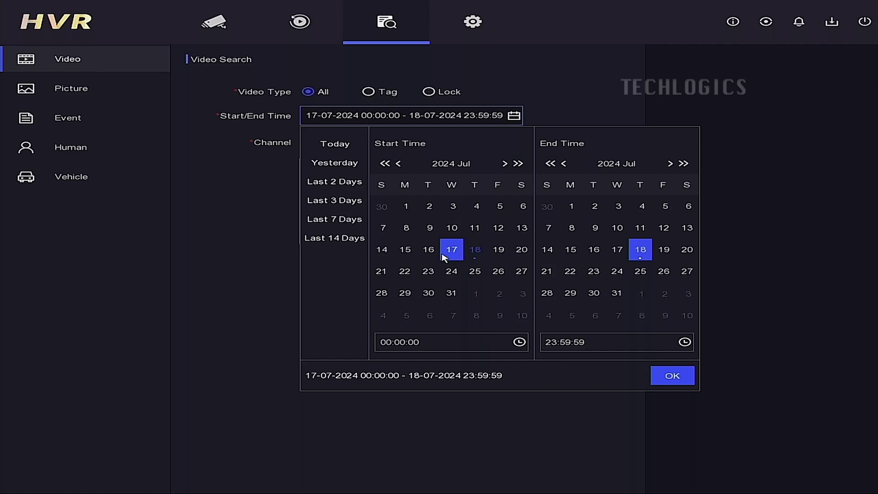
{"action": "left_click", "coordinate": [617, 257]}
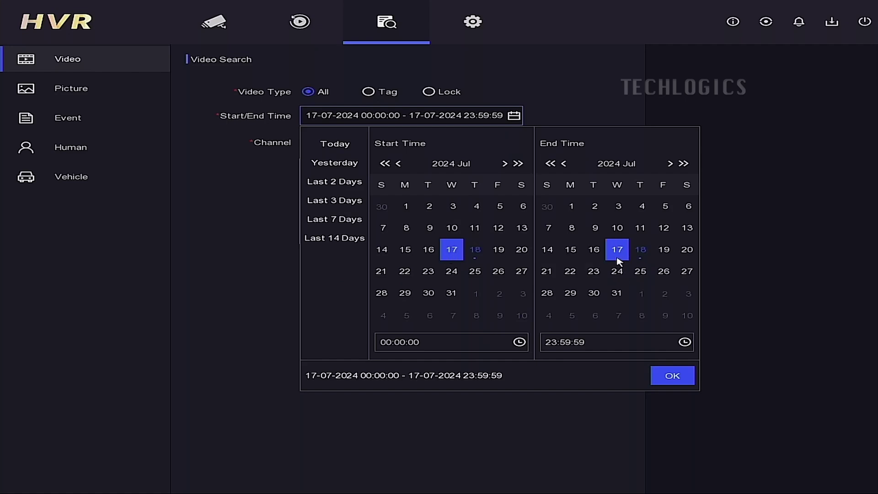
{"action": "left_click", "coordinate": [662, 373]}
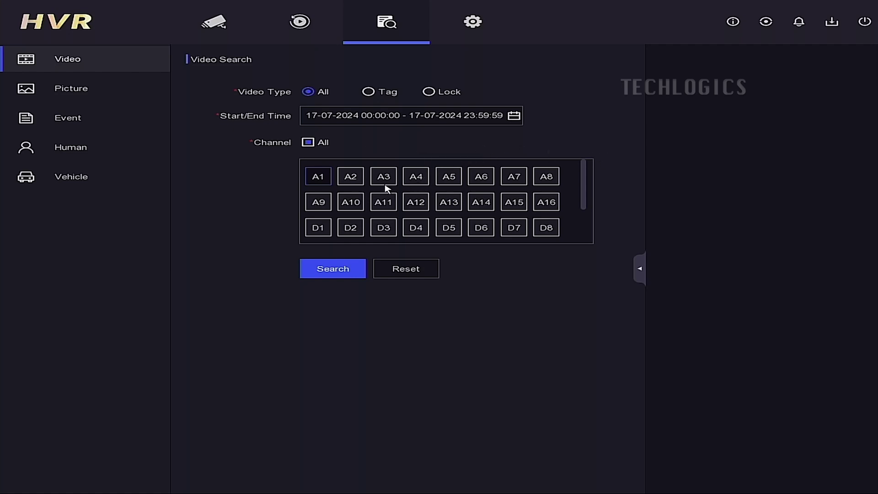
Select only channel A4 and run the search, listing 17 clips
{"action": "left_click", "coordinate": [421, 179]}
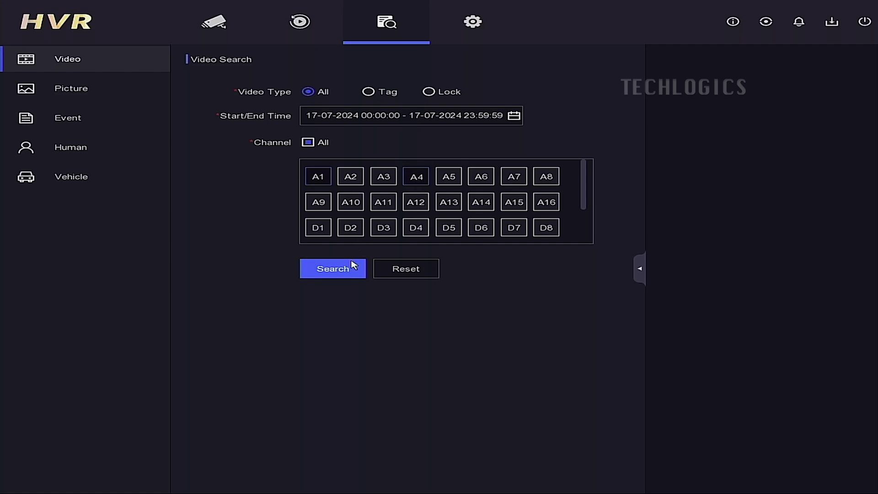
{"action": "left_click", "coordinate": [310, 181]}
{"action": "left_click", "coordinate": [421, 182]}
{"action": "left_click", "coordinate": [417, 182]}
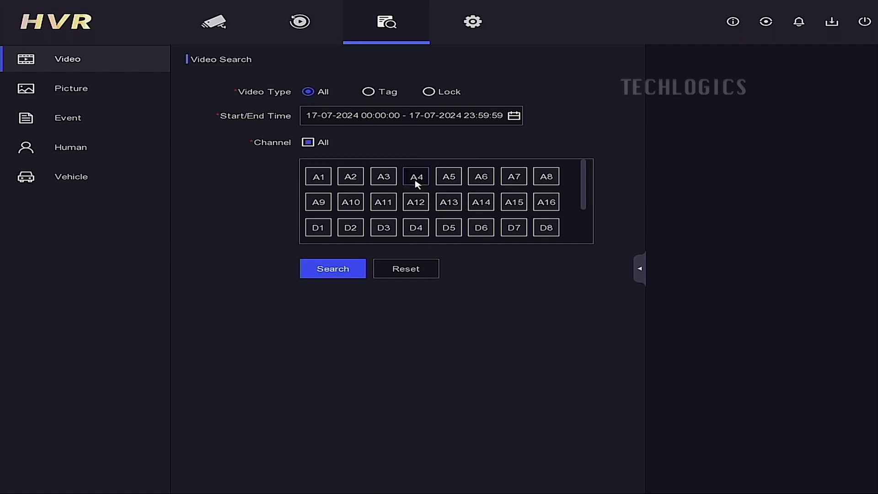
{"action": "left_click", "coordinate": [328, 263]}
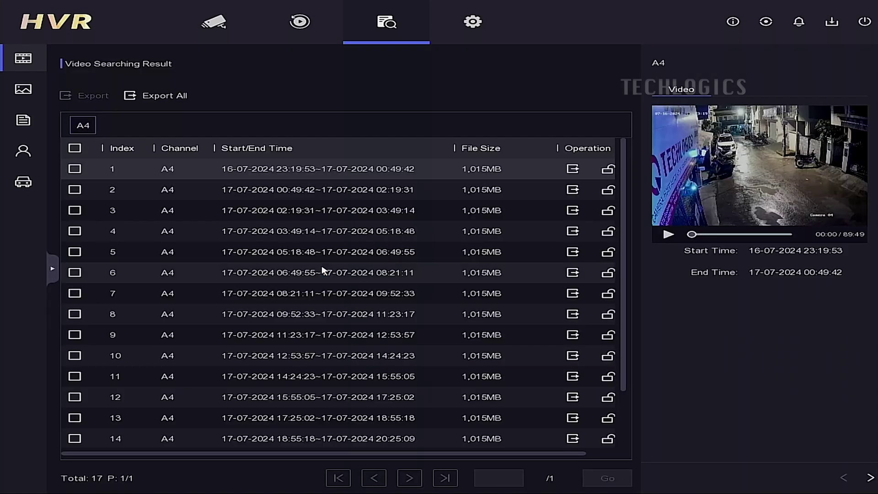
Preview clip 8 (09:52:33–11:23:17) and pause it at about 53:34
{"action": "scroll", "coordinate": [229, 233], "scroll_direction": "down", "scroll_amount": 3}
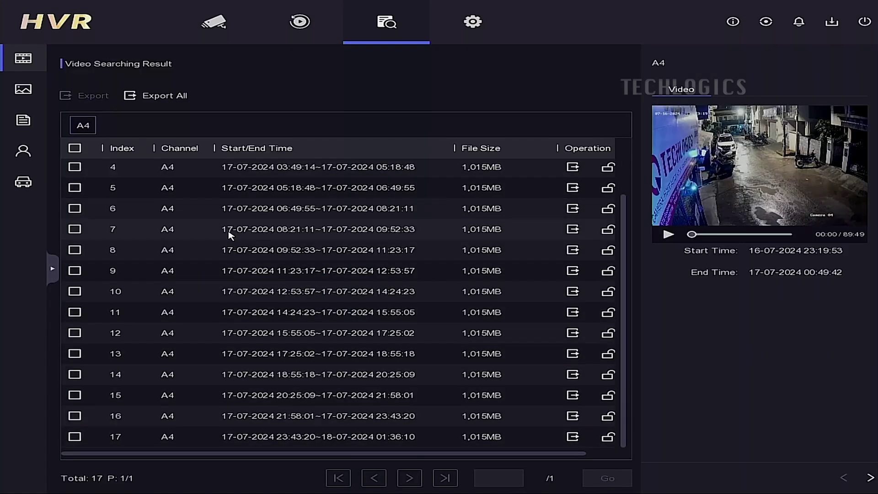
{"action": "left_click", "coordinate": [150, 249]}
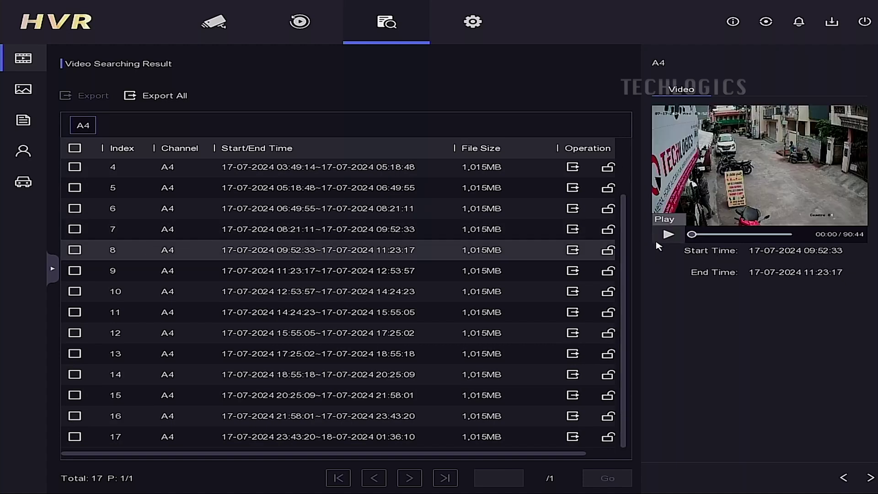
{"action": "left_click", "coordinate": [668, 235]}
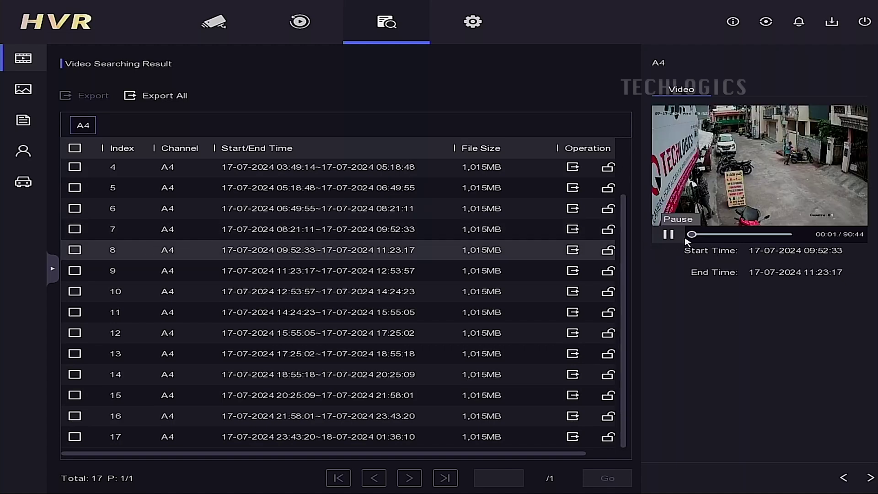
{"action": "left_click", "coordinate": [711, 235]}
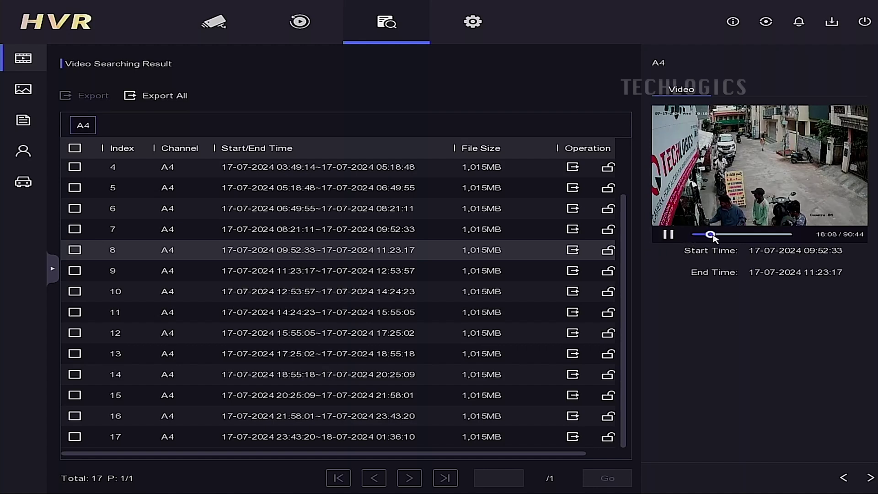
{"action": "left_click_drag", "start_coordinate": [711, 234], "coordinate": [690, 235]}
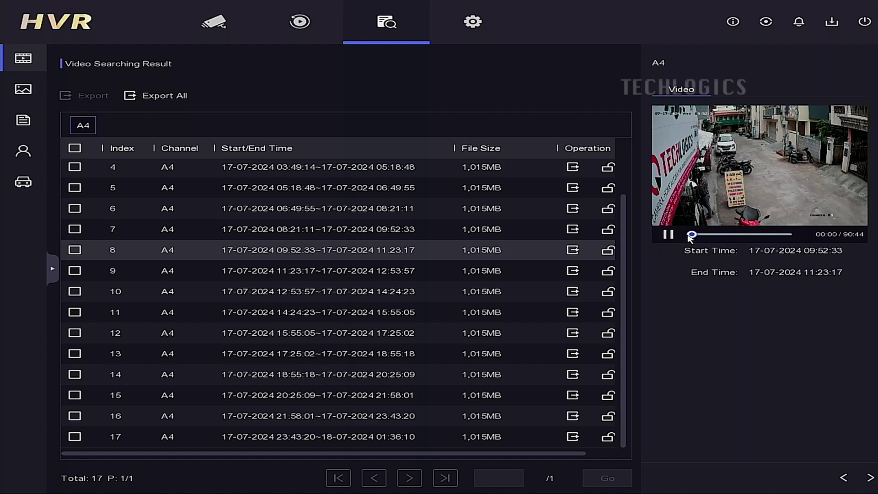
{"action": "left_click", "coordinate": [750, 235]}
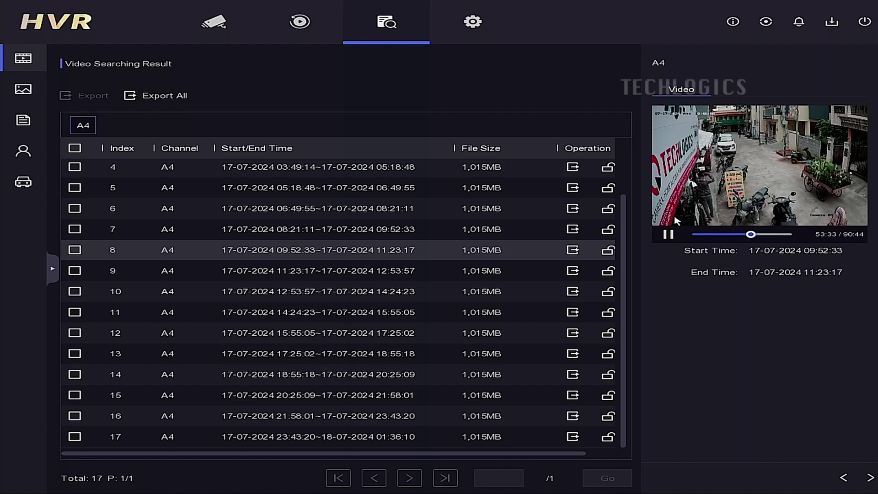
{"action": "left_click", "coordinate": [669, 233]}
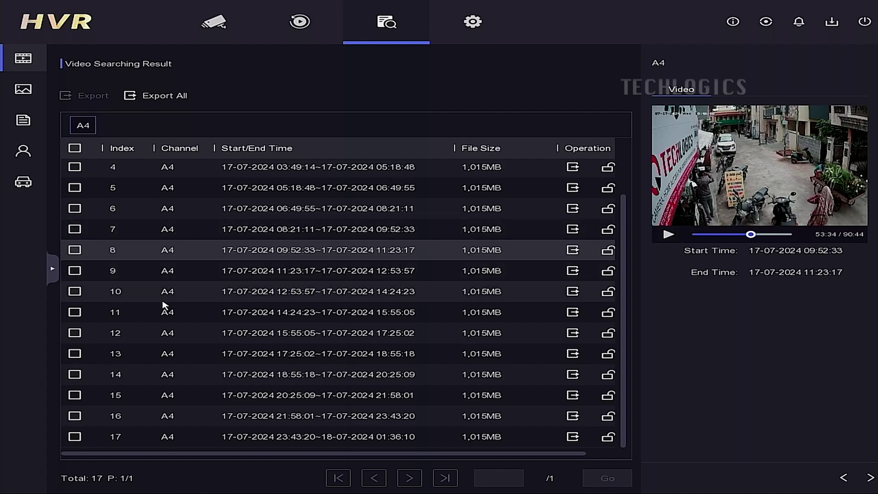
Tick clip 8 (09:52:33) and start an Export with 'Video and log' selected
{"action": "left_click", "coordinate": [75, 251]}
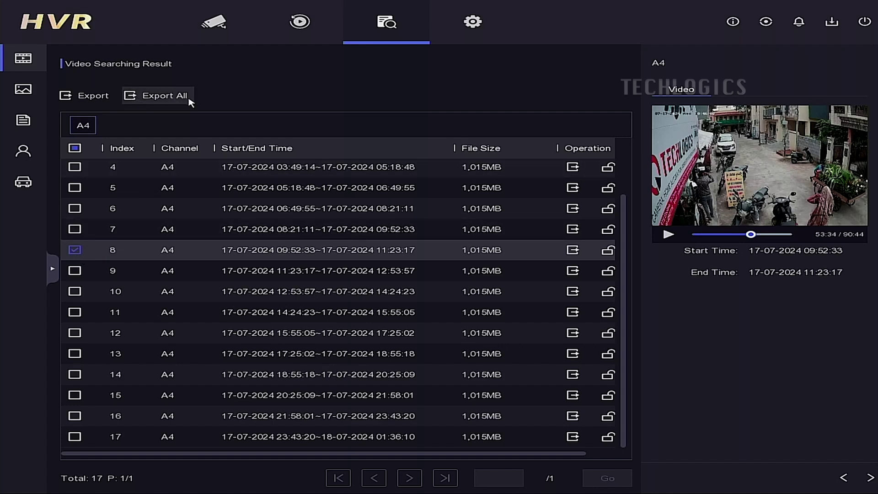
{"action": "left_click", "coordinate": [103, 101]}
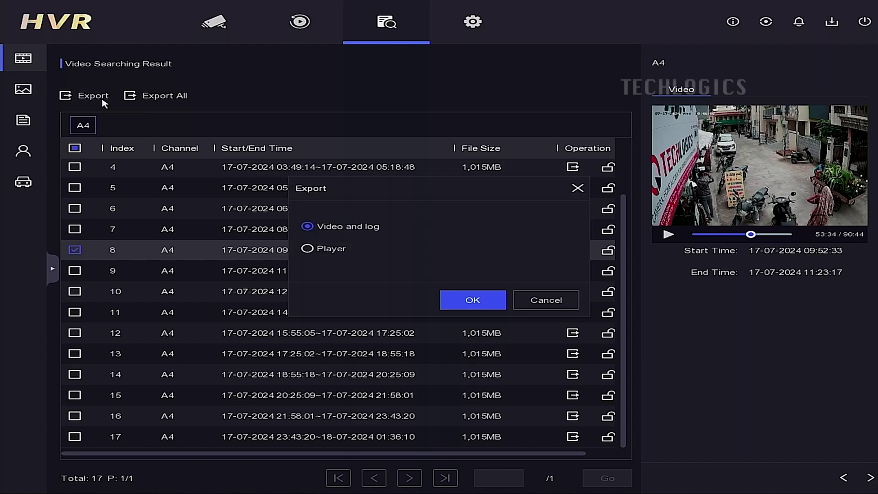
Confirm the video-and-log export and pick USB Flash Disk 1-1 as destination
{"action": "left_click", "coordinate": [452, 305]}
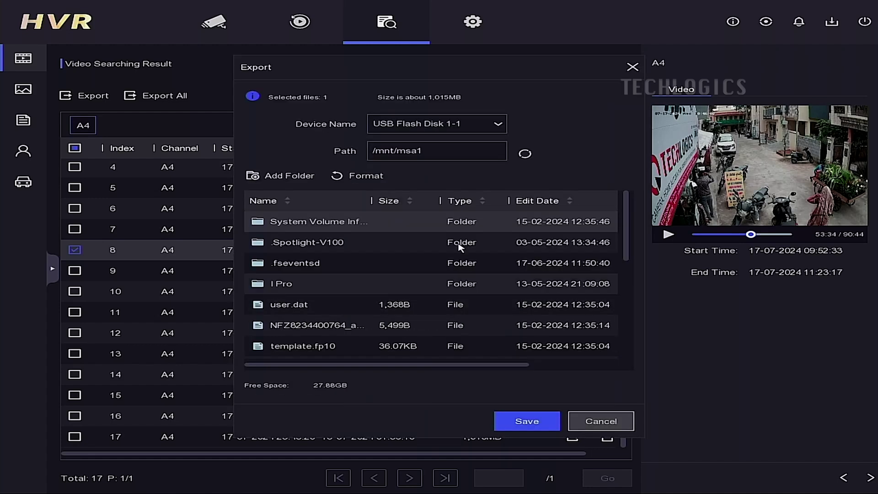
{"action": "left_click", "coordinate": [454, 129]}
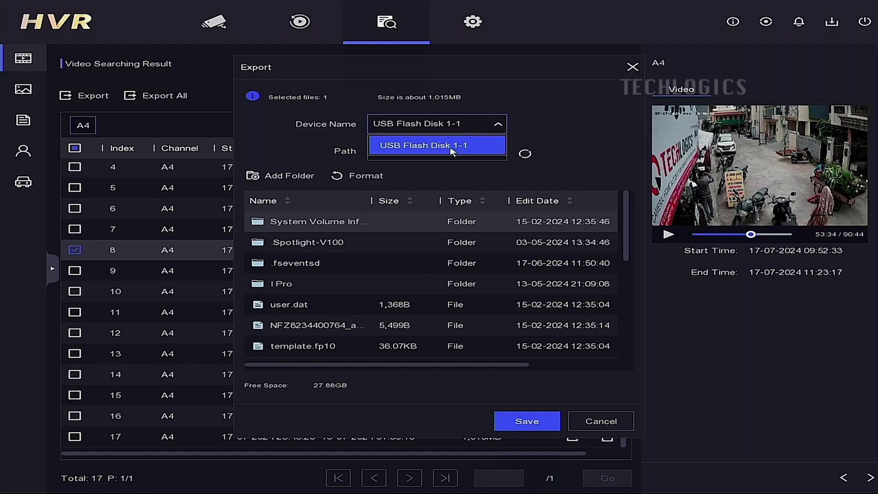
{"action": "left_click", "coordinate": [469, 147]}
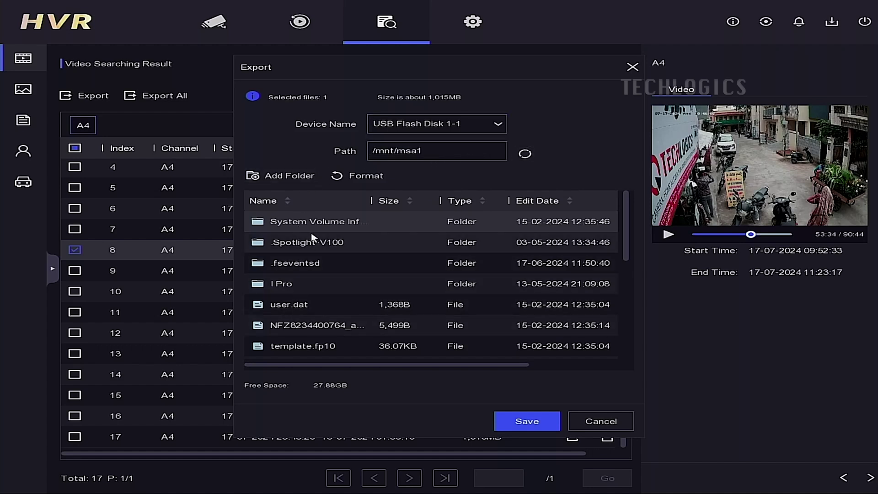
Format the USB flash disk as FAT32, leaving it empty with 29.29GB free
{"action": "left_click", "coordinate": [385, 180]}
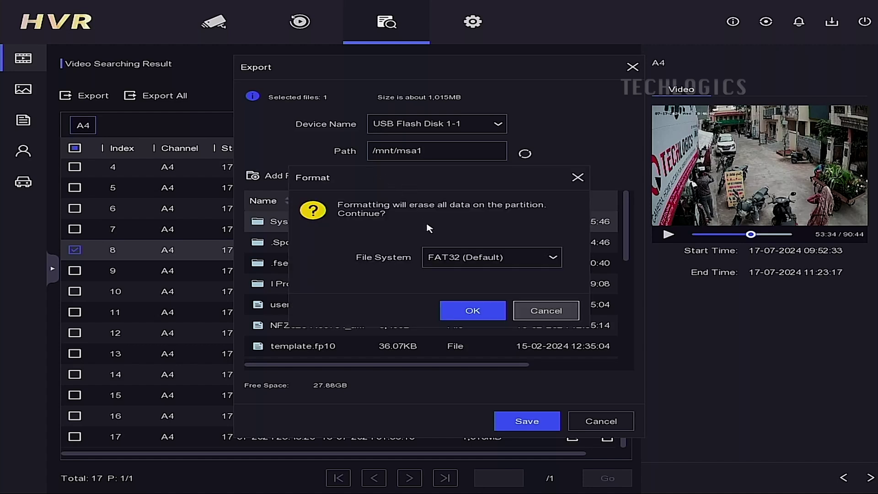
{"action": "left_click", "coordinate": [441, 259]}
{"action": "left_click", "coordinate": [445, 259]}
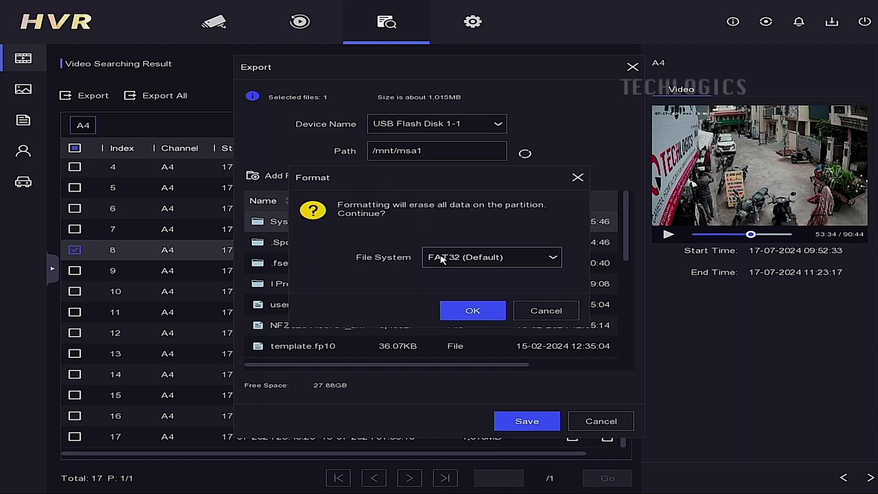
{"action": "left_click", "coordinate": [451, 309]}
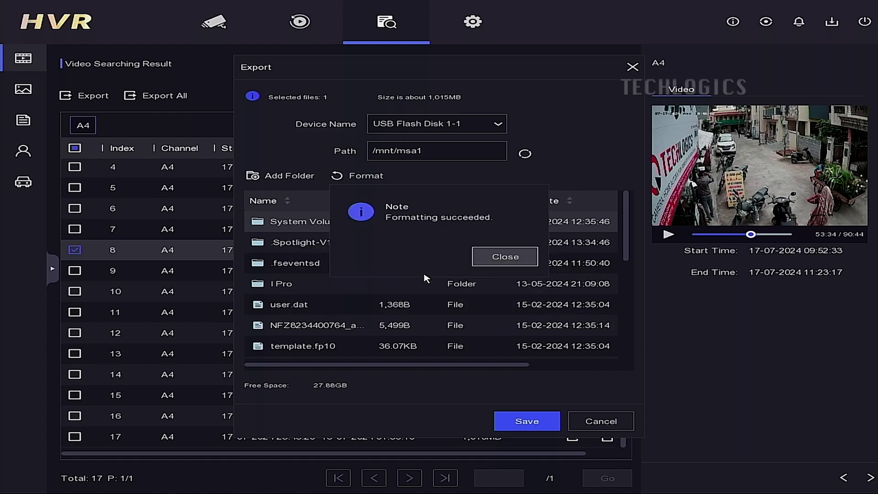
{"action": "left_click", "coordinate": [500, 260]}
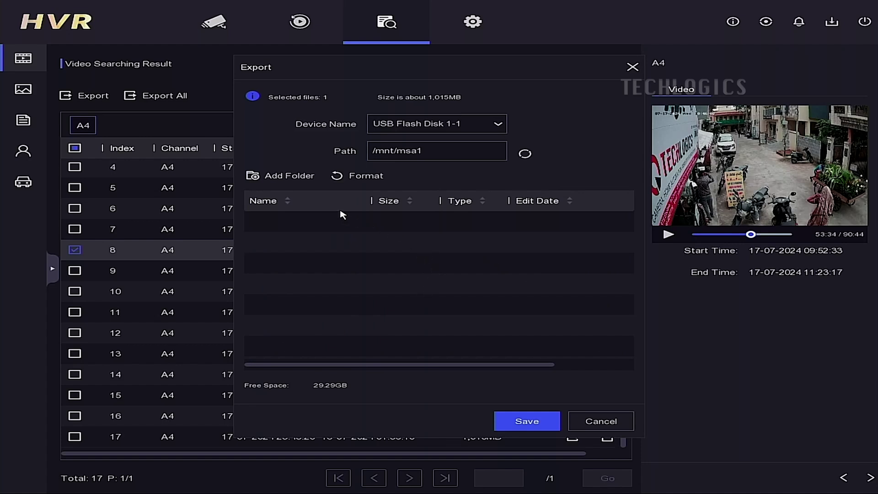
Create a new folder named 'CCTV FOOTAGE' on the USB disk
{"action": "left_click", "coordinate": [301, 181]}
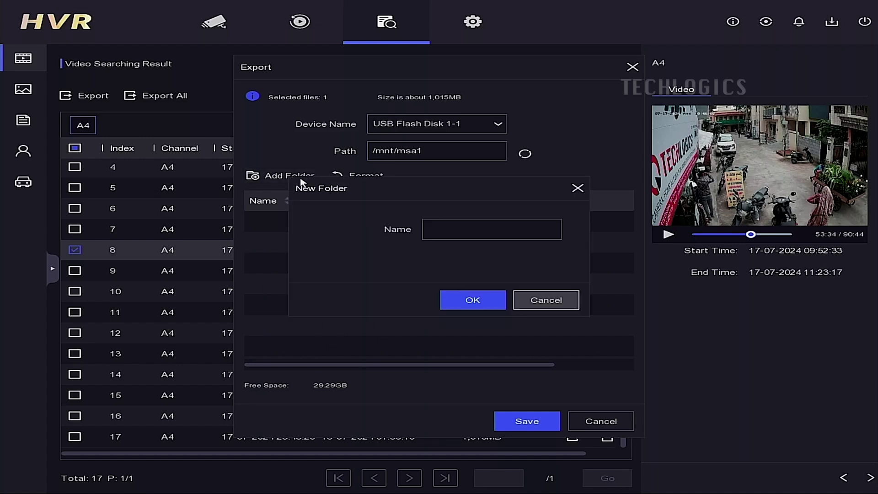
{"action": "left_click", "coordinate": [478, 226]}
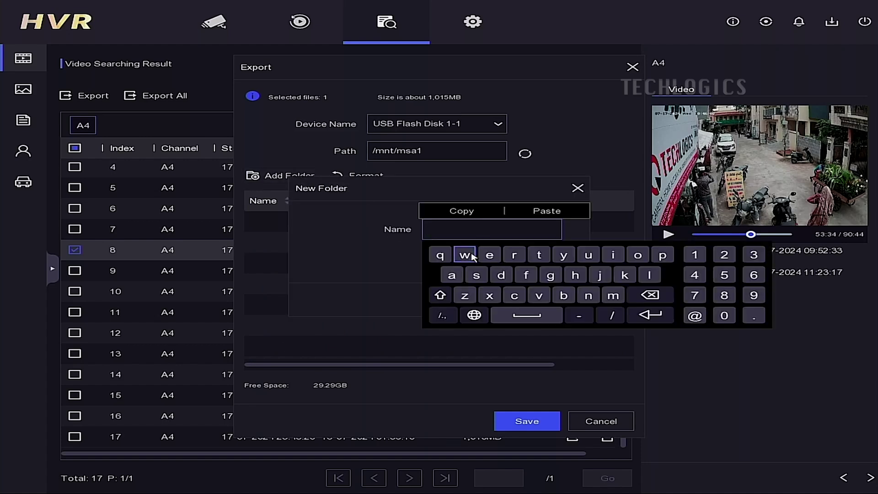
{"action": "left_click", "coordinate": [442, 294]}
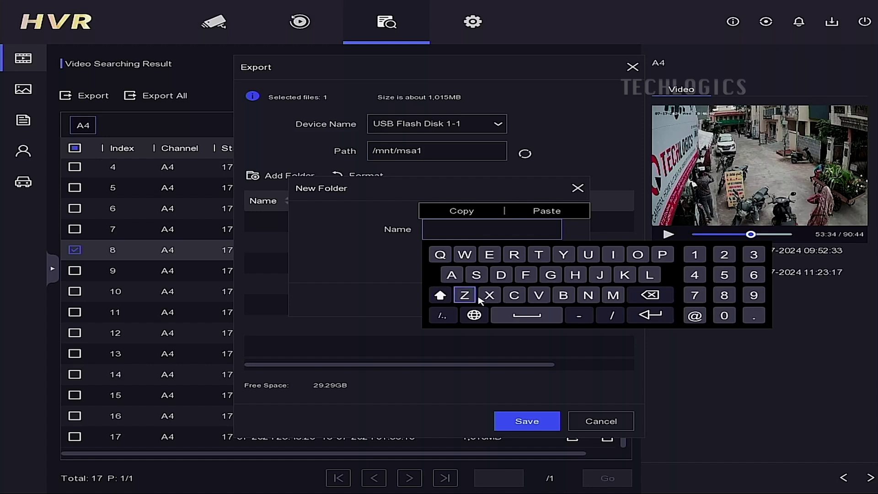
{"action": "left_click", "coordinate": [524, 297]}
{"action": "left_click", "coordinate": [538, 254]}
{"action": "left_click", "coordinate": [539, 294]}
{"action": "left_click", "coordinate": [526, 315]}
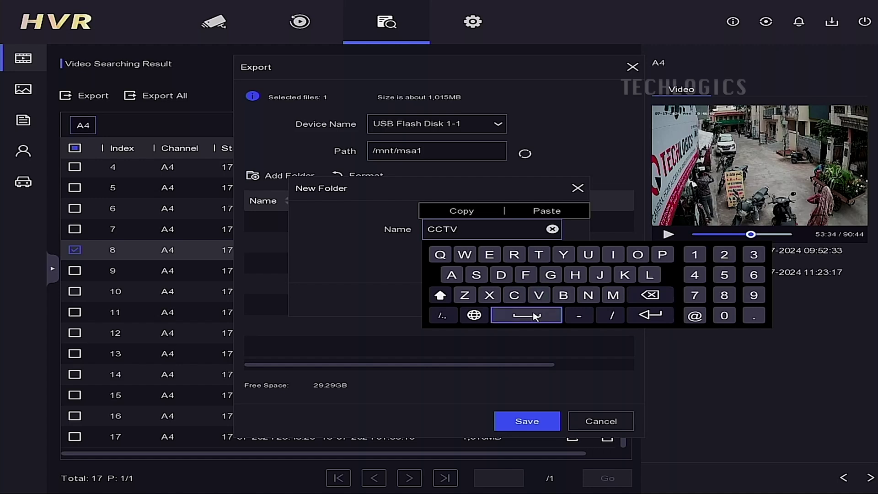
{"action": "left_click", "coordinate": [526, 274]}
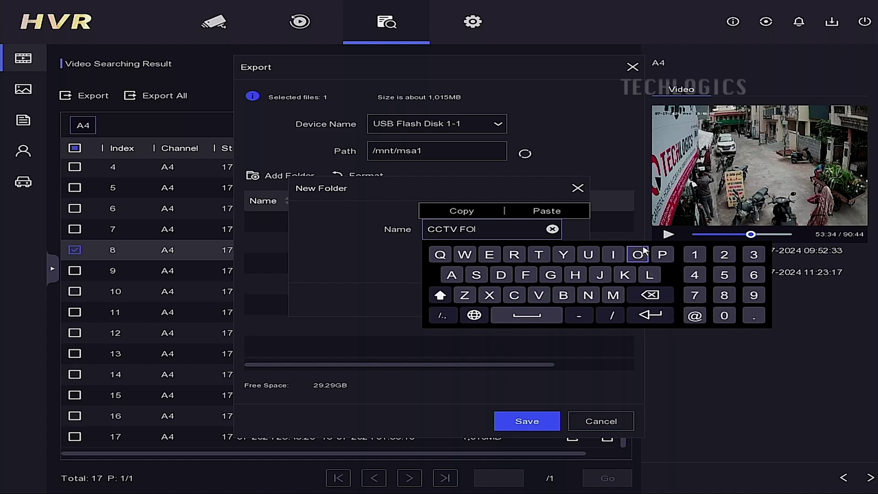
{"action": "left_click", "coordinate": [642, 252]}
{"action": "left_click", "coordinate": [538, 254]}
{"action": "left_click", "coordinate": [451, 274]}
{"action": "left_click", "coordinate": [554, 274]}
{"action": "left_click", "coordinate": [501, 262]}
{"action": "left_click", "coordinate": [646, 313]}
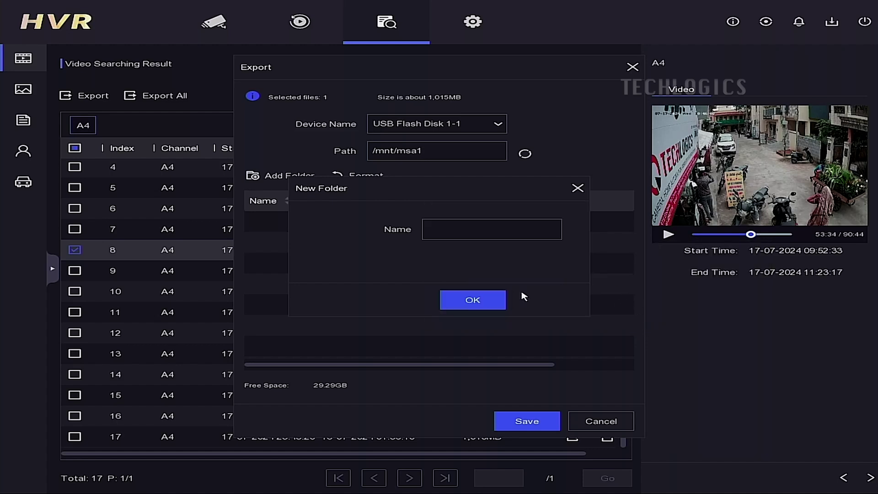
{"action": "left_click", "coordinate": [498, 300]}
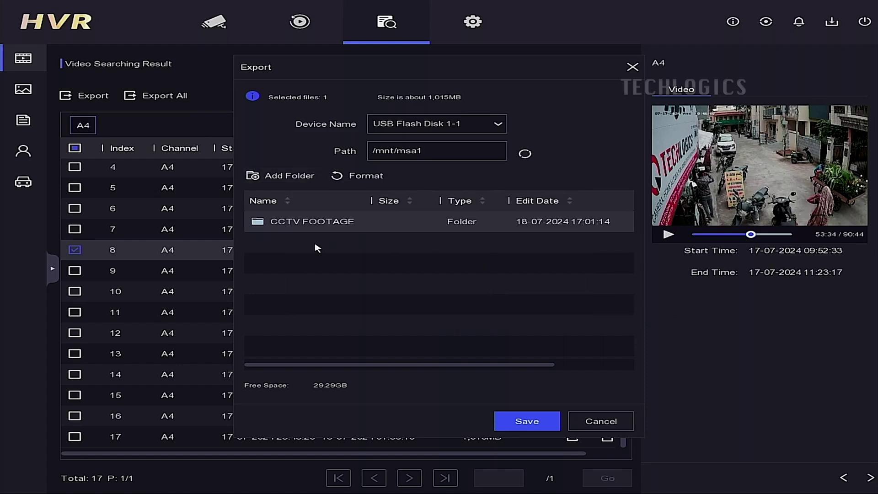
Save the A4 09:52:33 clip into the CCTV FOOTAGE folder, starting the backup
{"action": "double_click", "coordinate": [363, 231]}
{"action": "left_click", "coordinate": [509, 418]}
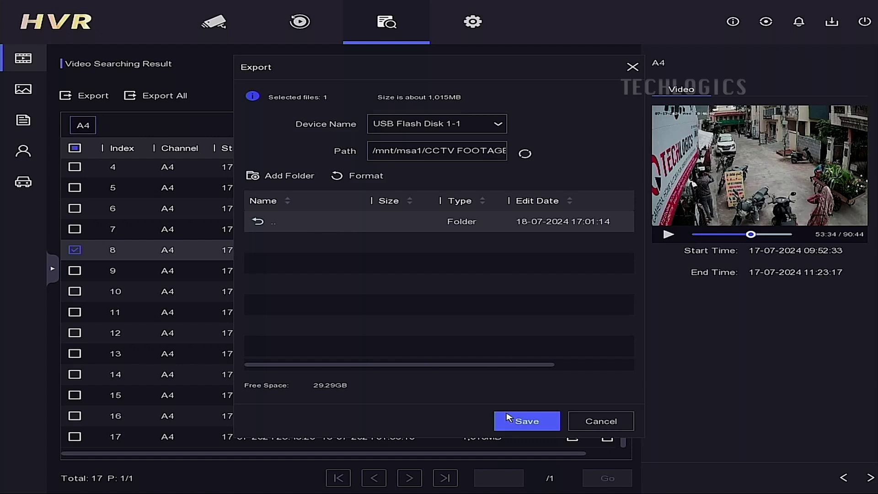
{"action": "left_click", "coordinate": [508, 417]}
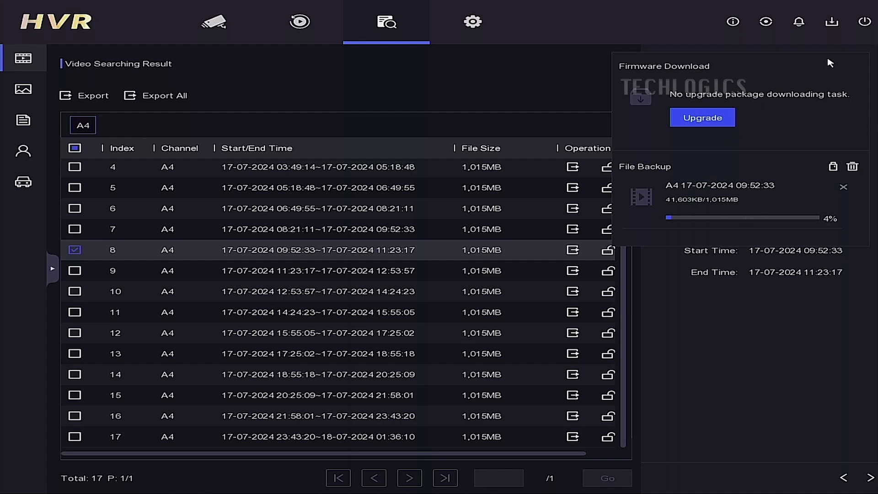
{"action": "left_click", "coordinate": [830, 25]}
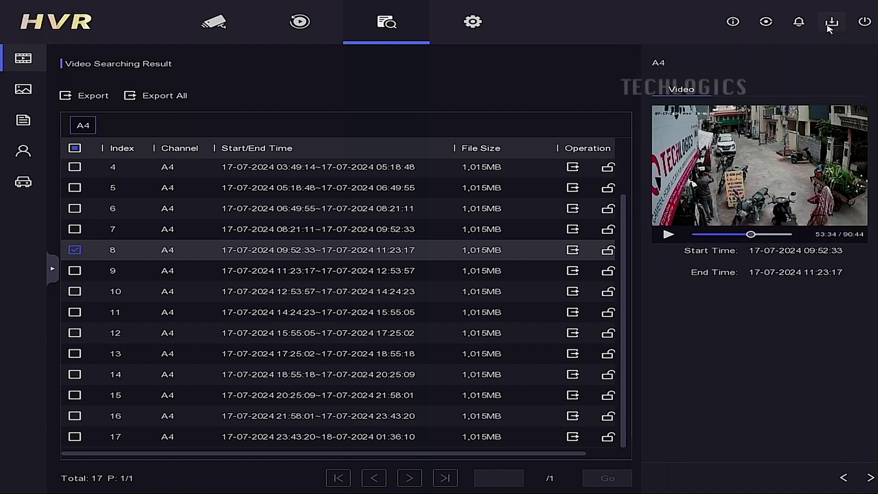
{"action": "left_click", "coordinate": [830, 26]}
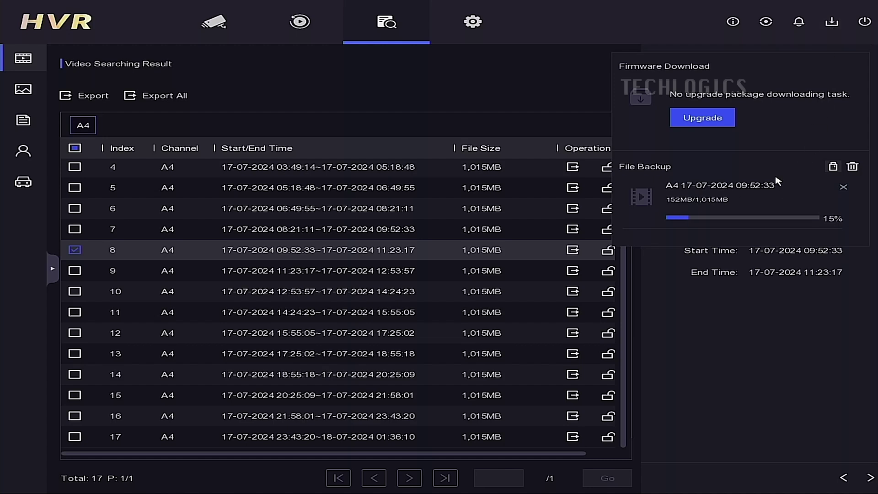
Return to live view and check that the A4 clip backup reached 100%
{"action": "left_click", "coordinate": [218, 28]}
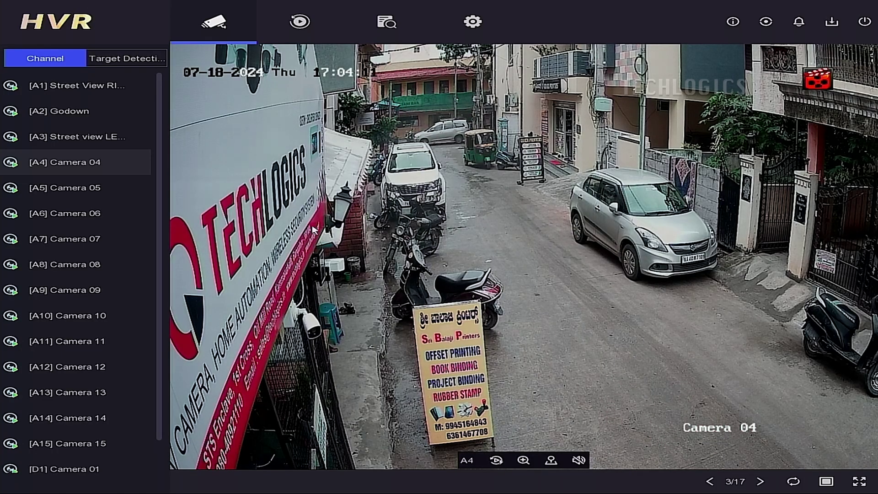
{"action": "left_click", "coordinate": [831, 21]}
{"action": "mouse_move", "coordinate": [562, 308]}
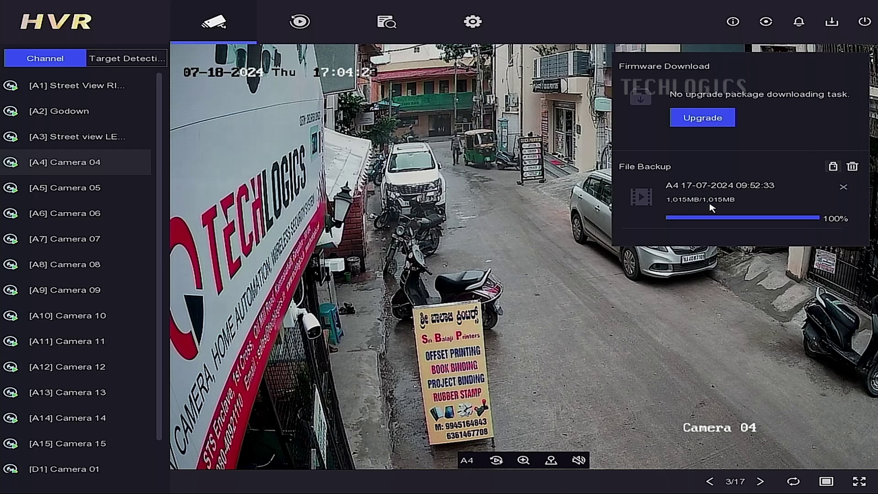
{"action": "left_click", "coordinate": [776, 283]}
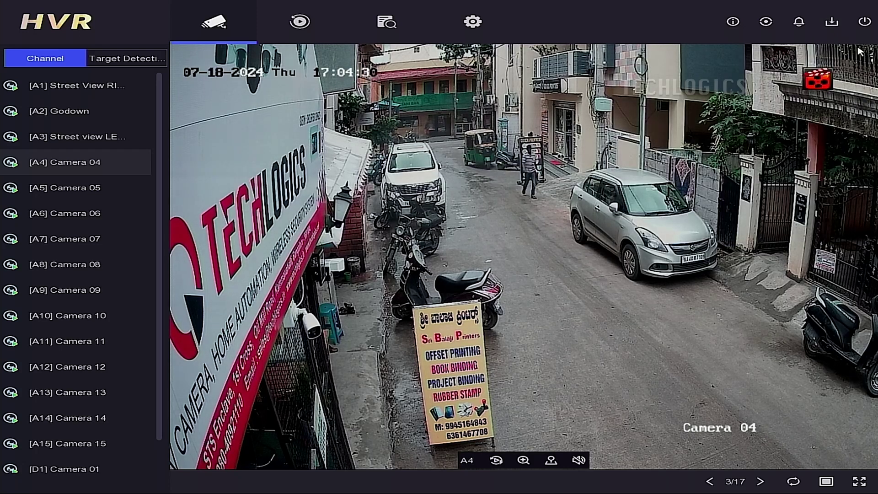
Recheck the backup progress, then move the USB Drive (D:) Explorer window higher
{"action": "left_click", "coordinate": [832, 24]}
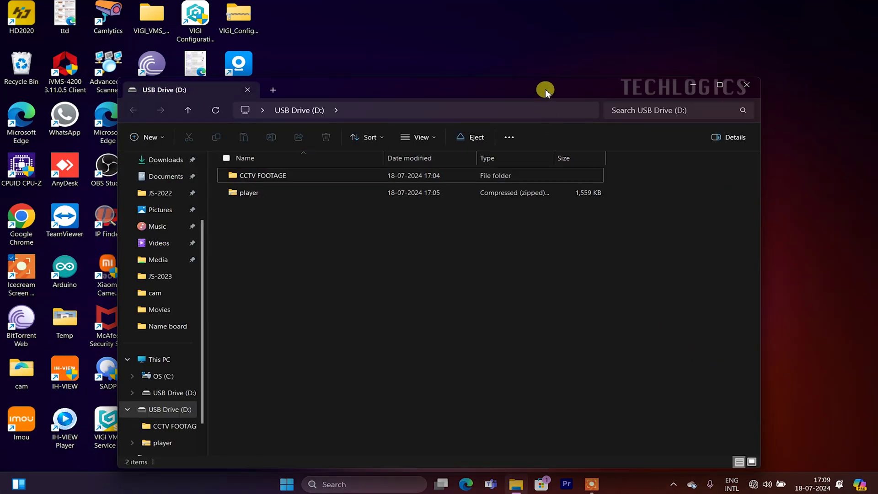
{"action": "left_click_drag", "start_coordinate": [546, 91], "coordinate": [539, 51]}
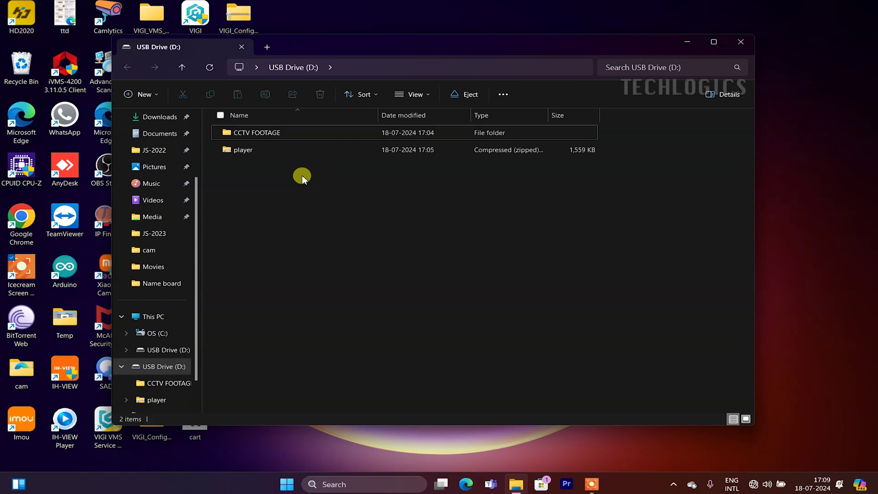
Open CCTV FOOTAGE and play A04_20240717095233.mp4 with VLC media player
{"action": "double_click", "coordinate": [302, 133]}
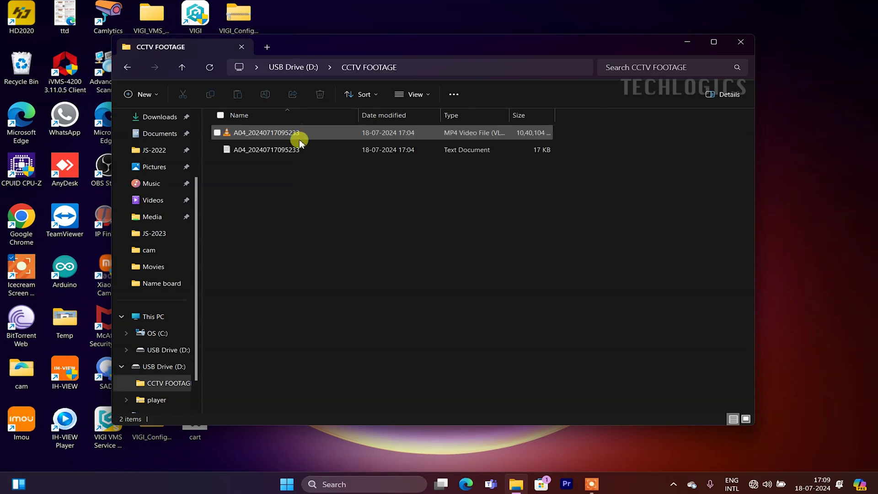
{"action": "left_click", "coordinate": [276, 135]}
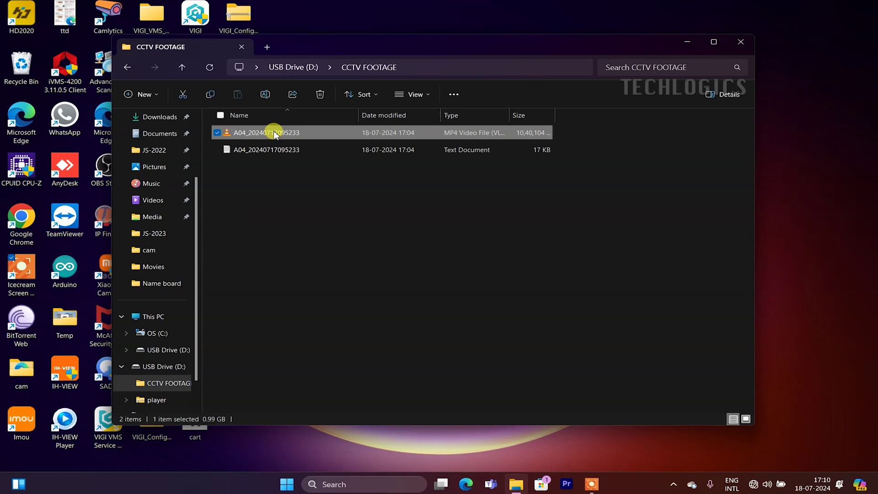
{"action": "key", "text": "F2"}
{"action": "left_click", "coordinate": [325, 138]}
{"action": "right_click", "coordinate": [324, 134]}
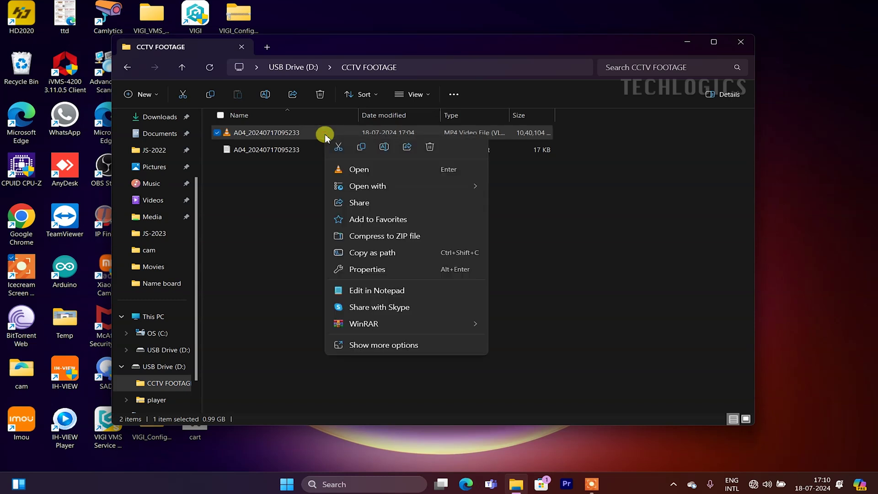
{"action": "mouse_move", "coordinate": [381, 186]}
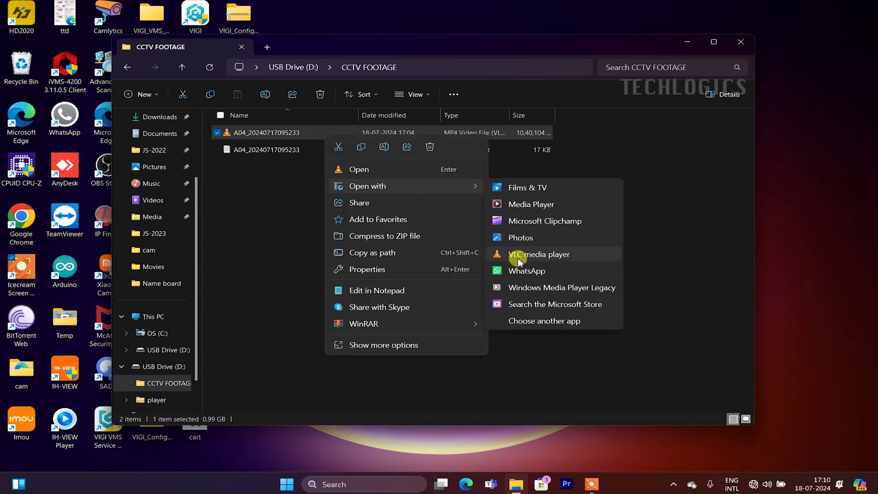
{"action": "left_click", "coordinate": [517, 255]}
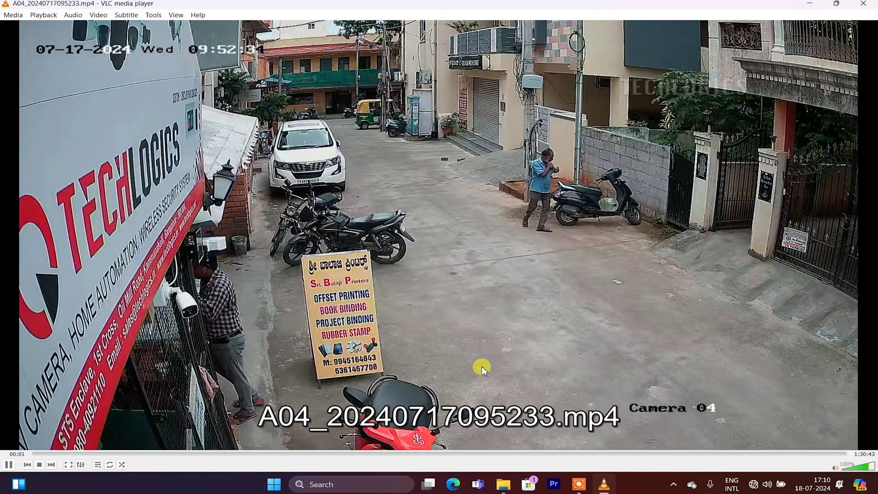
Seek the VLC playback to about 37:00, then to about 1:02:00
{"action": "left_click", "coordinate": [365, 454]}
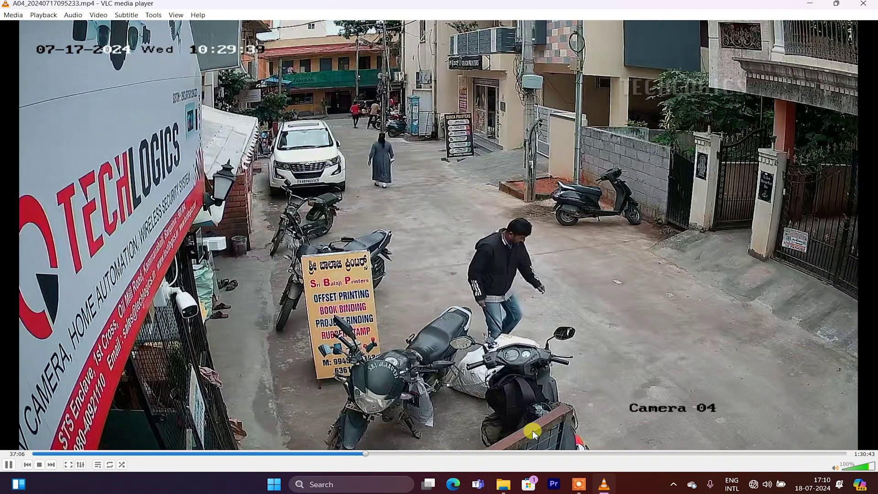
{"action": "left_click", "coordinate": [591, 454]}
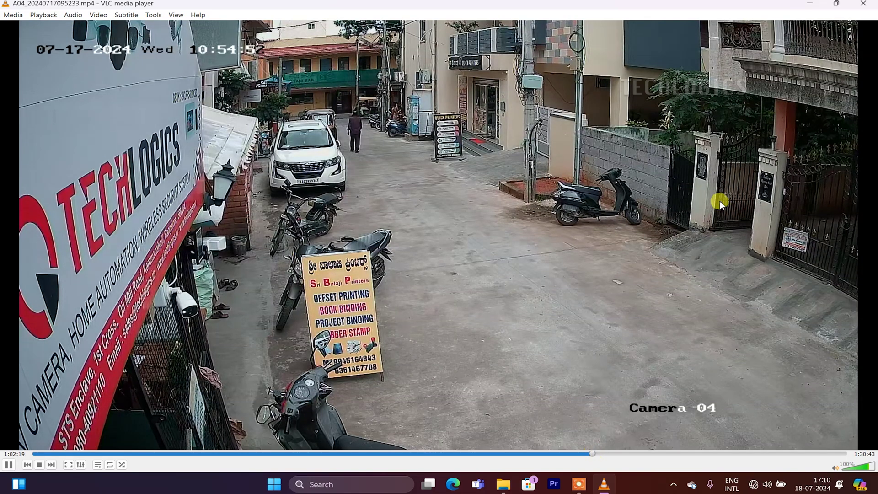
{"action": "left_click", "coordinate": [864, 7]}
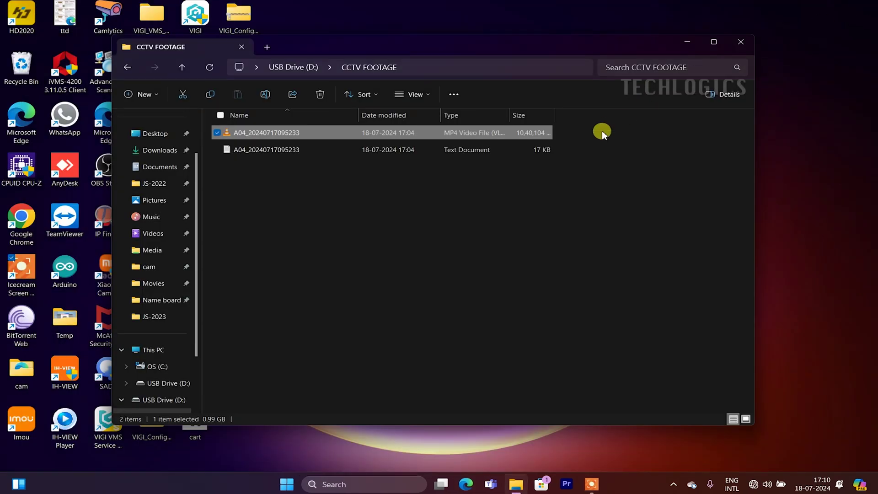